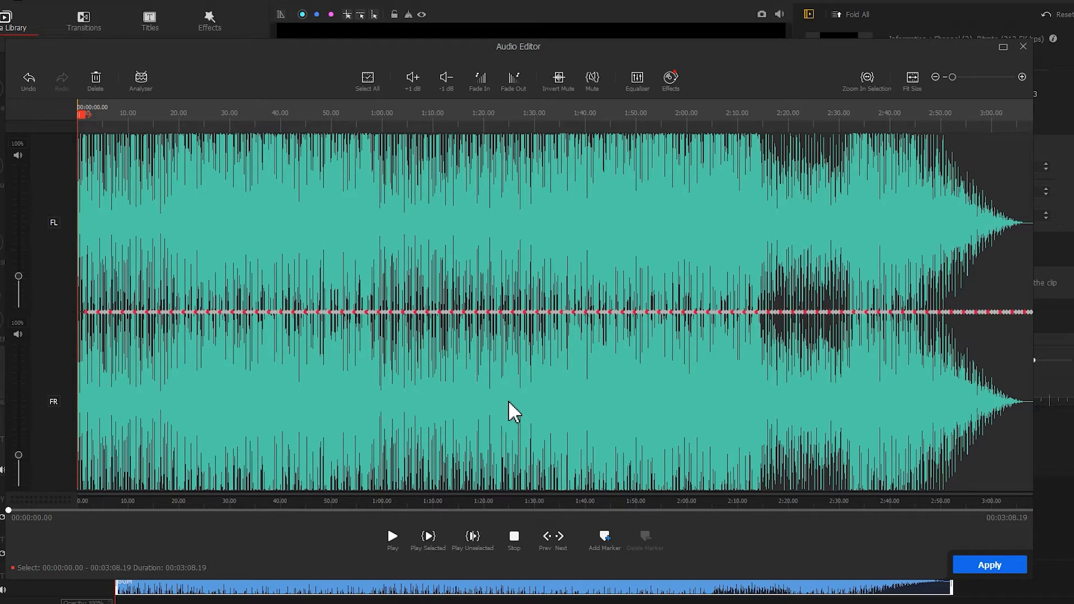
Add a marker at every red beat point of the music from 00:00:01.79 to 00:00:23.38 and apply them.
drag(326, 129, 828, 134)
drag(355, 134, 789, 130)
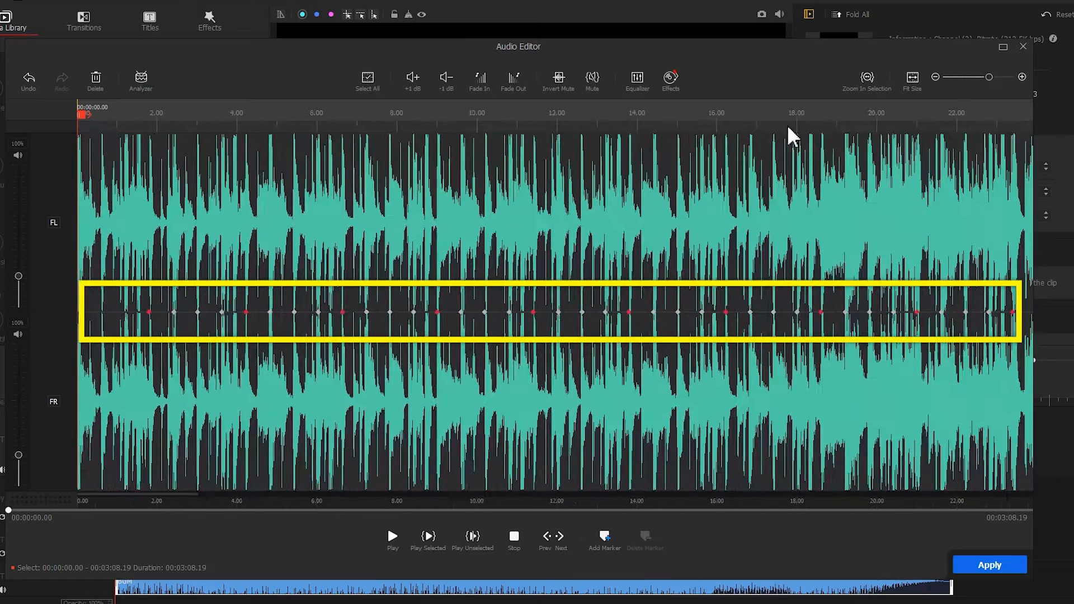
click(150, 314)
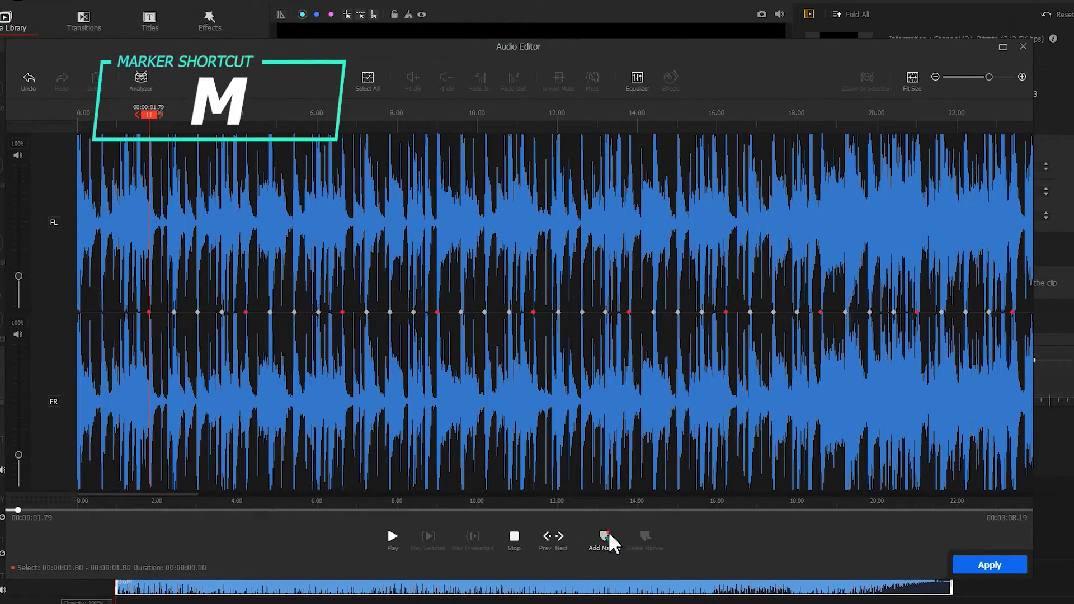
click(246, 312)
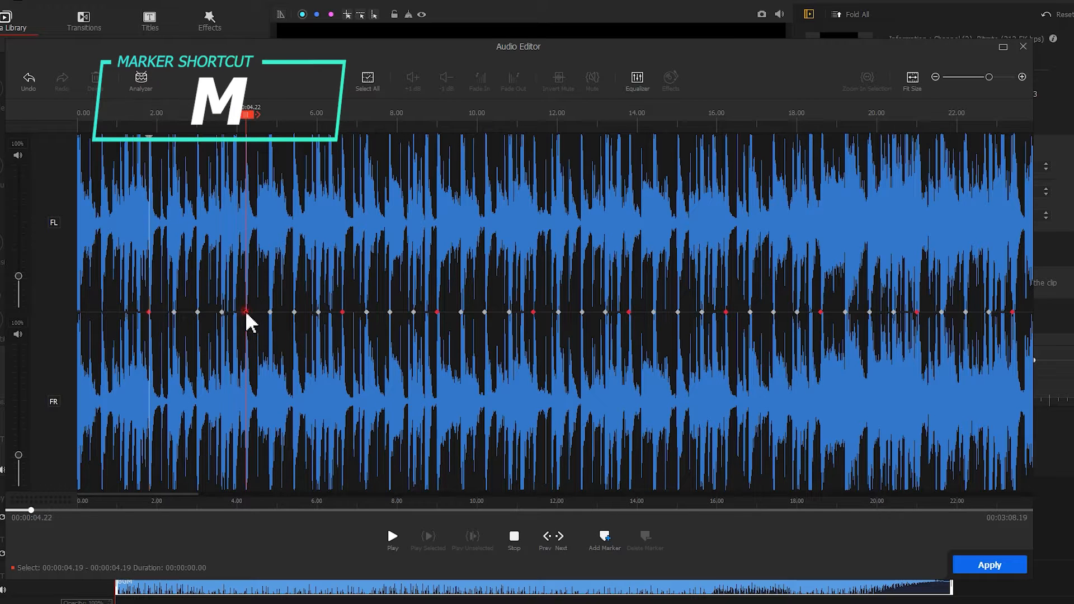
click(342, 314)
key(m)
click(437, 315)
key(m)
click(533, 314)
key(m)
click(629, 314)
click(726, 313)
click(820, 312)
key(m)
click(917, 313)
key(m)
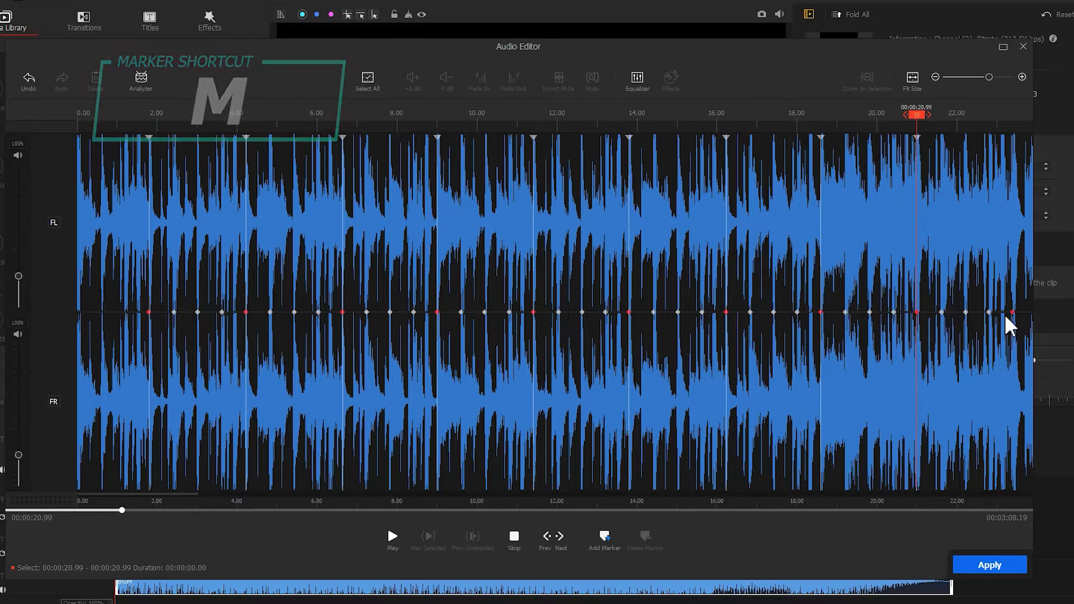
click(1013, 313)
key(m)
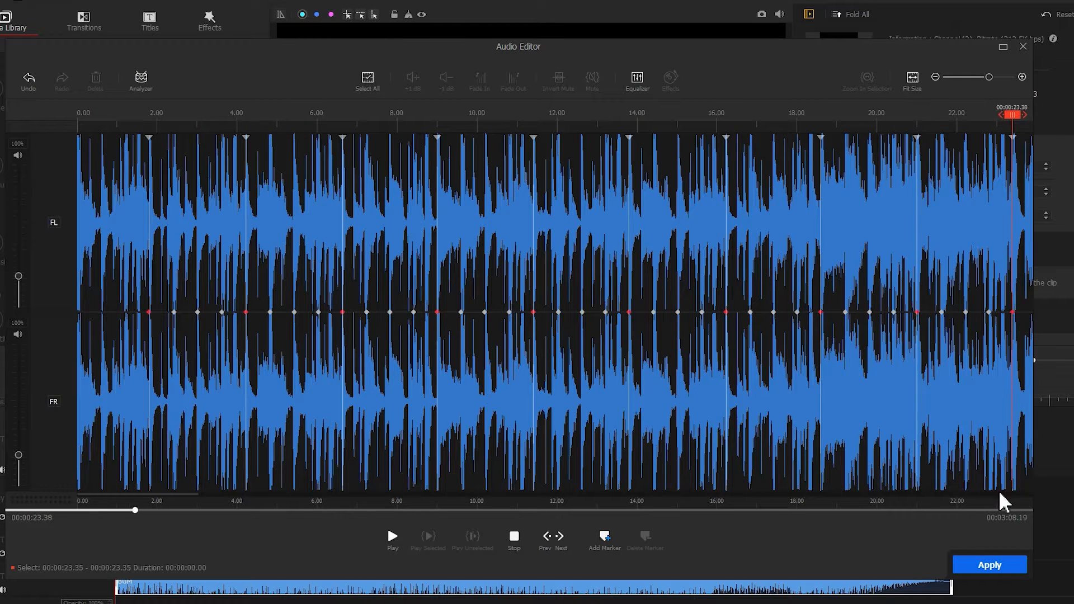
click(1004, 568)
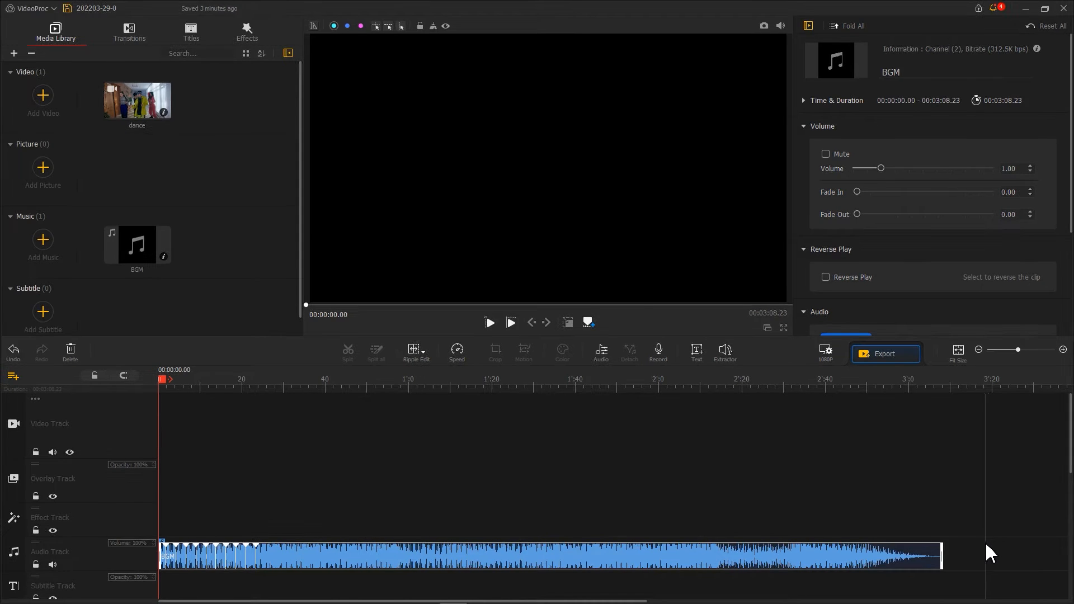
Trim the end of the BGM clip so it lasts about 32.43 seconds.
drag(942, 554, 293, 554)
drag(300, 390, 1063, 401)
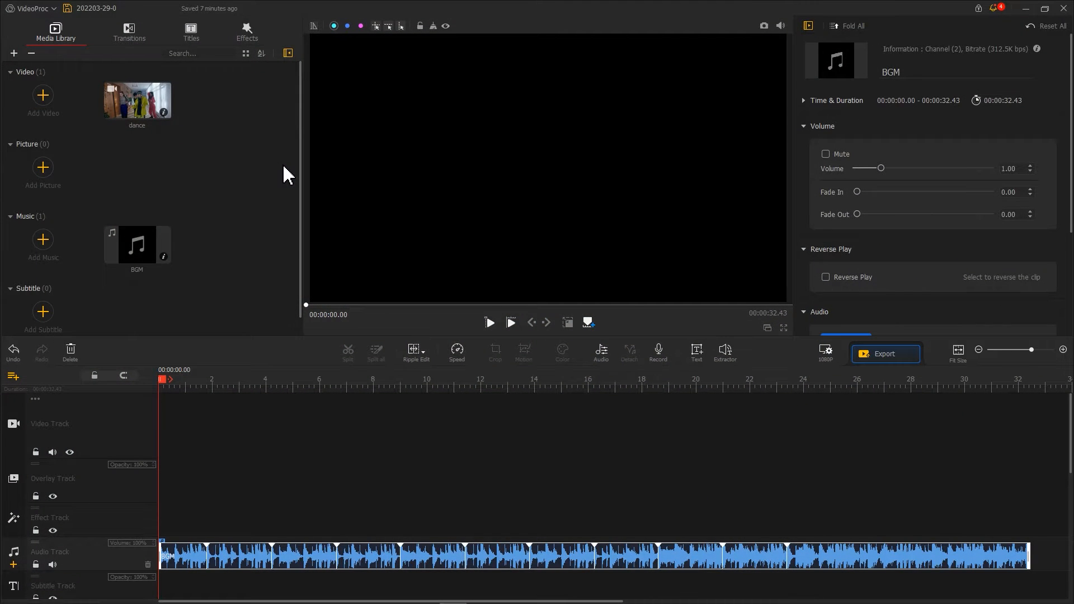
Place the dance video at the start of the video track and fit it to the screen height.
drag(138, 101, 184, 414)
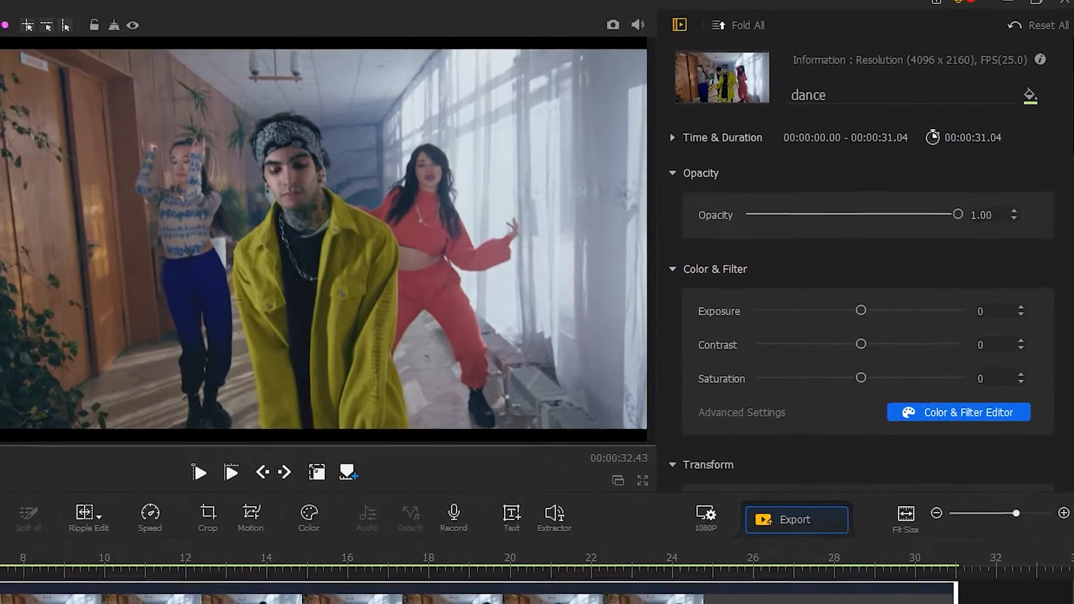
scroll(1066, 156, down, 4)
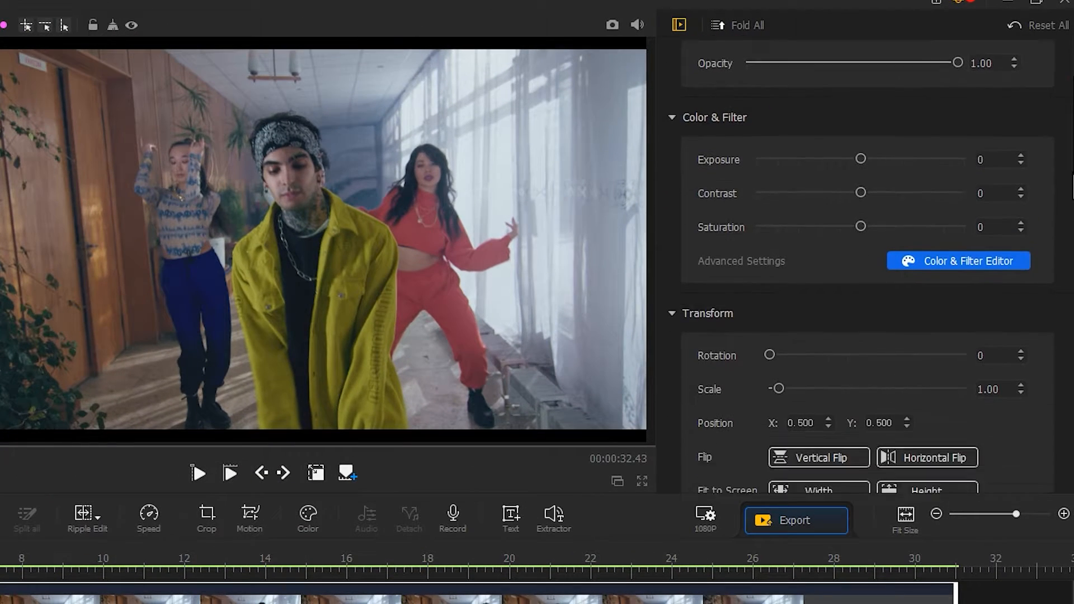
click(930, 331)
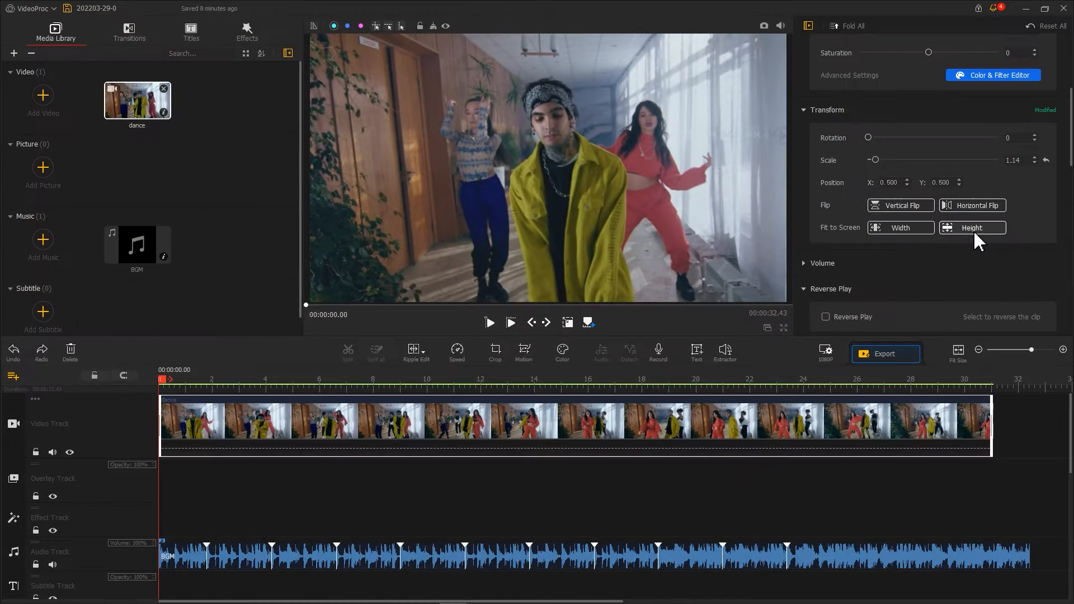
Set the HSL saturation of every color to -100 for the dance clip and apply the black-and-white grade.
drag(1072, 163, 1072, 118)
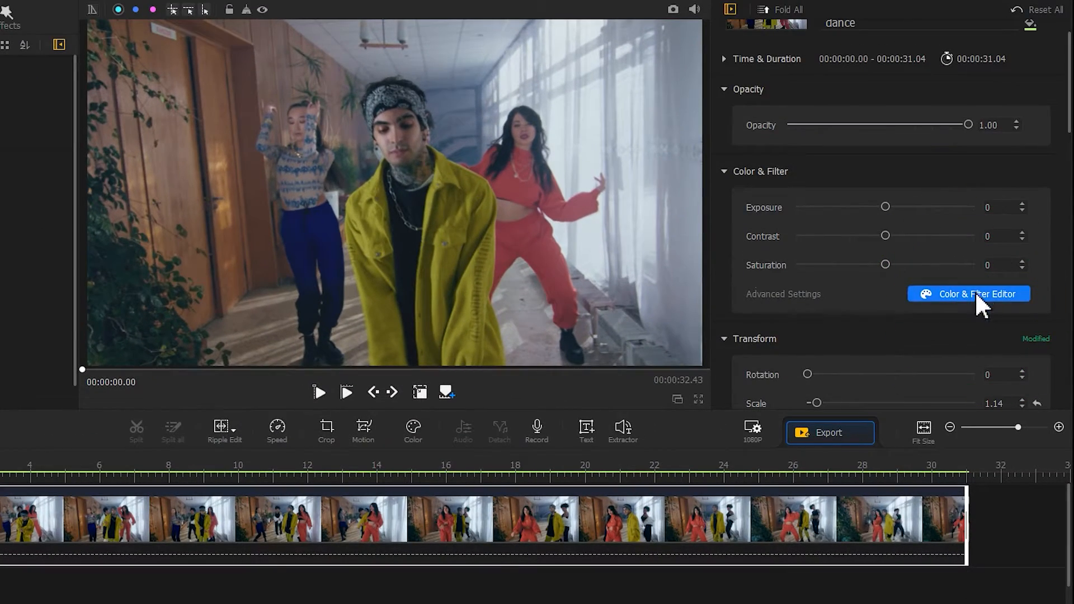
click(975, 292)
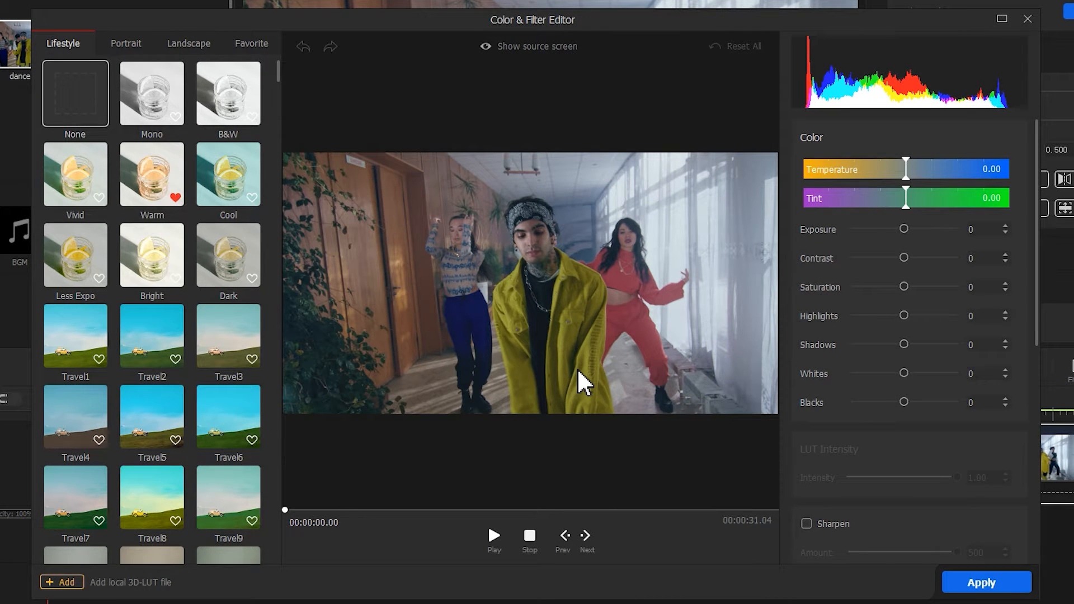
drag(1036, 324, 1042, 509)
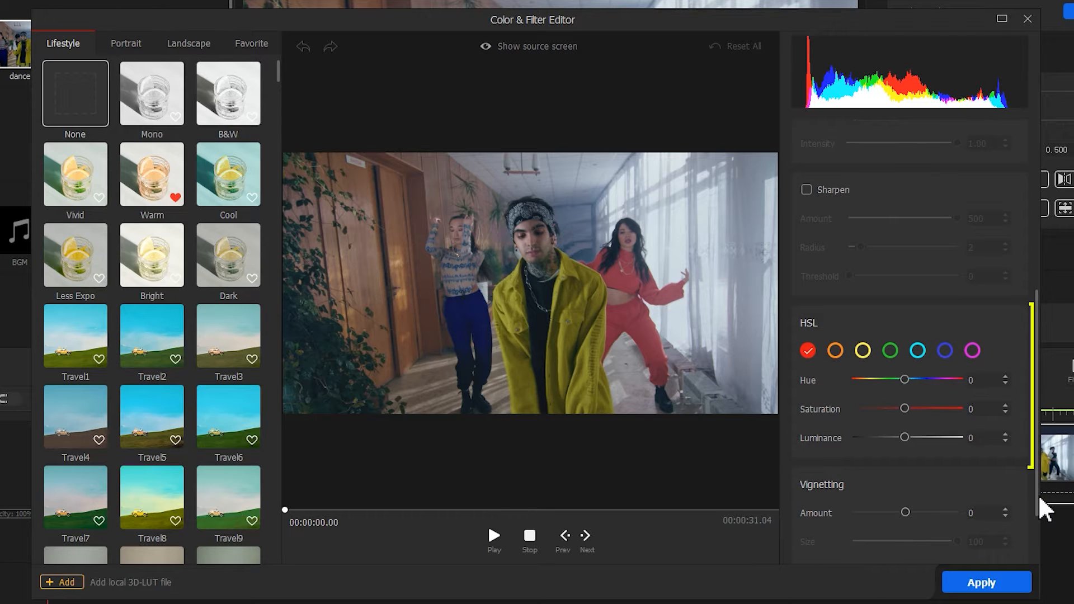
drag(910, 409, 841, 409)
click(862, 353)
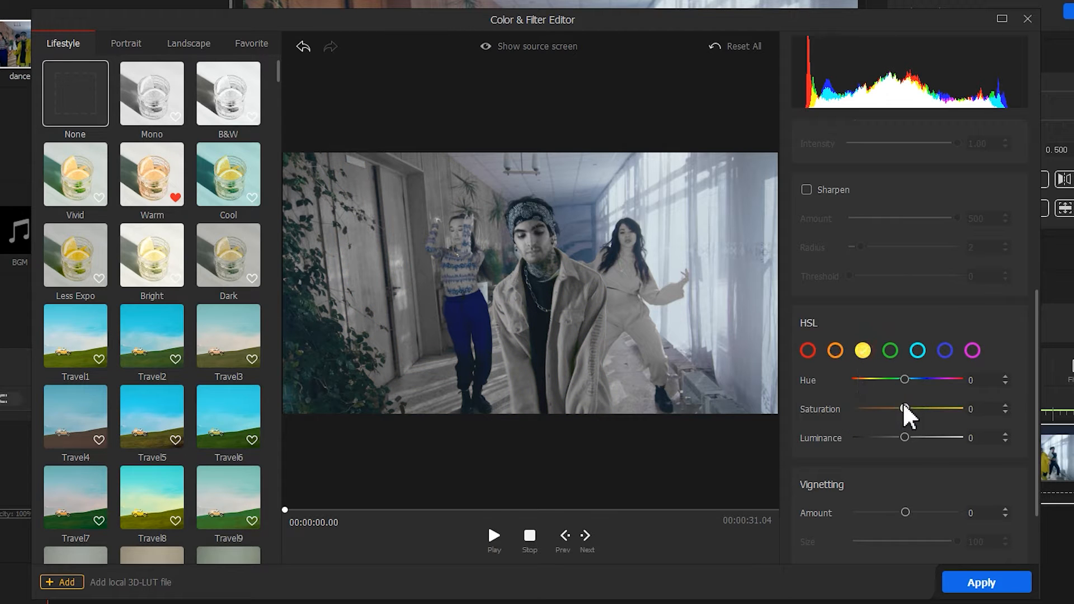
click(891, 351)
click(917, 351)
drag(904, 409, 851, 409)
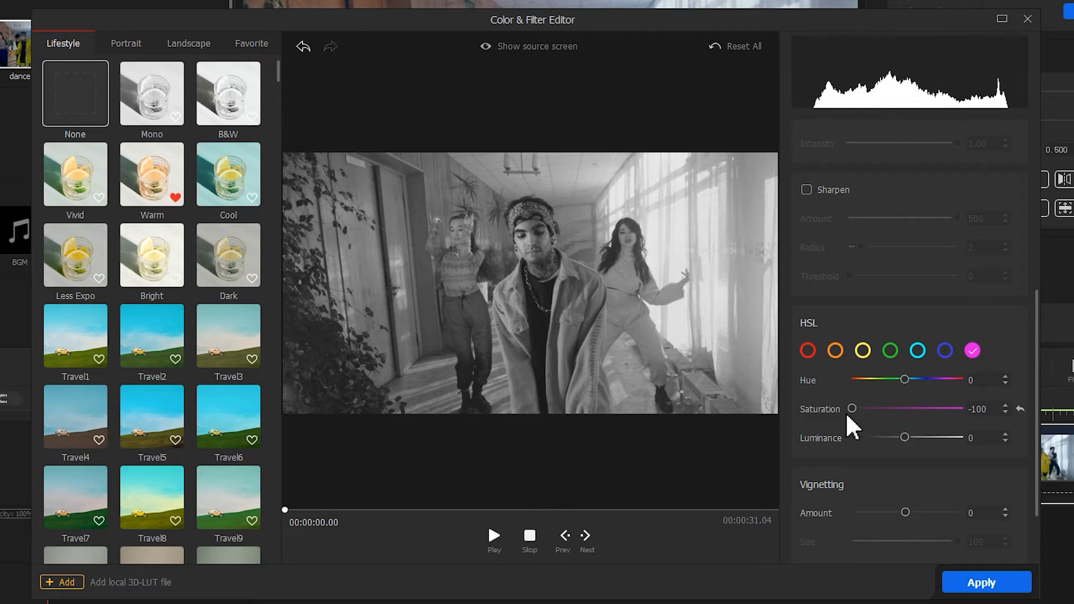
click(959, 582)
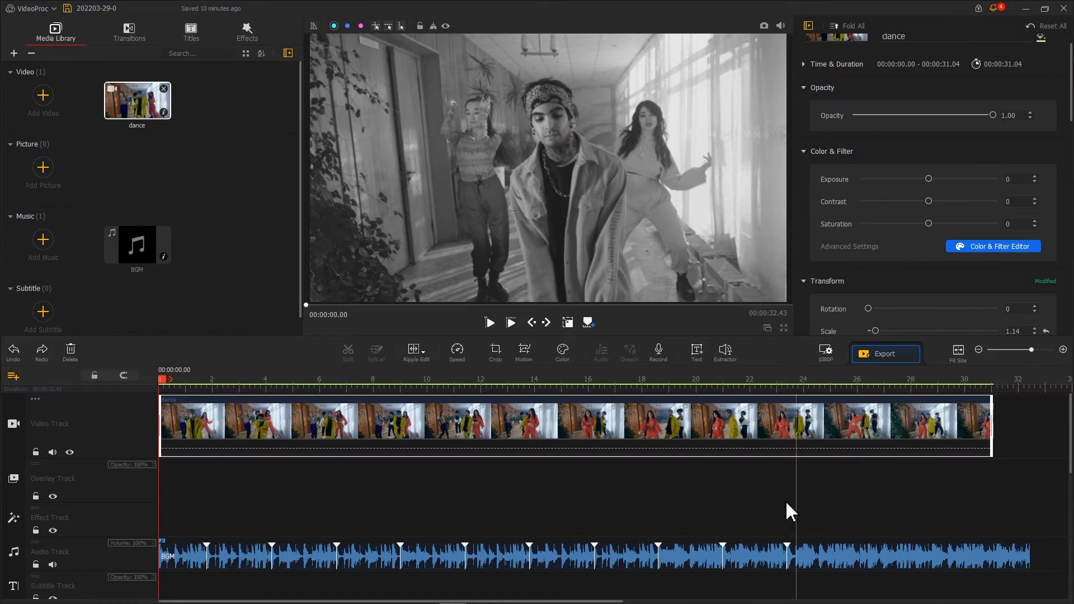
Split the dance clip at each music marker from 00:00:01.79 through 00:00:20.99 and return the playhead to the start.
drag(163, 382, 206, 379)
click(348, 353)
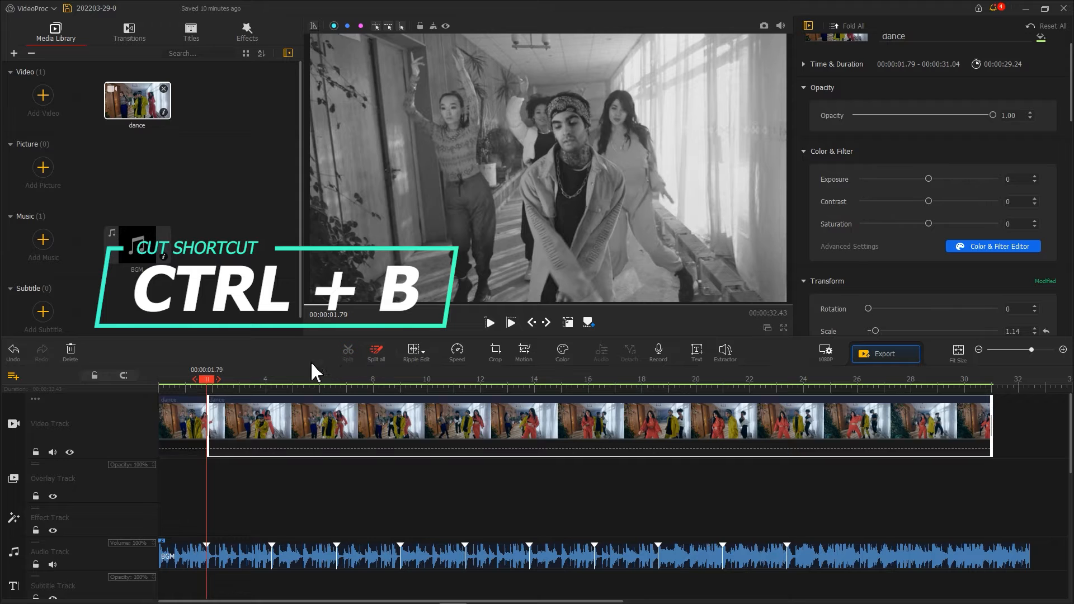
drag(206, 385, 274, 388)
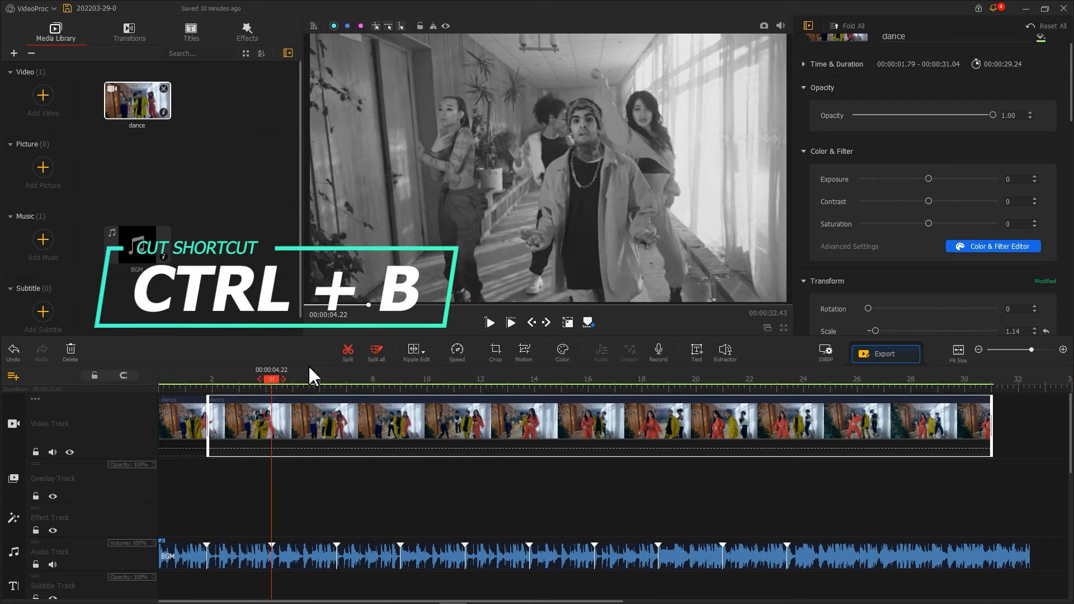
click(348, 355)
drag(270, 386, 658, 386)
click(348, 355)
click(348, 355)
click(348, 354)
click(349, 354)
click(346, 351)
click(348, 354)
drag(663, 381, 667, 379)
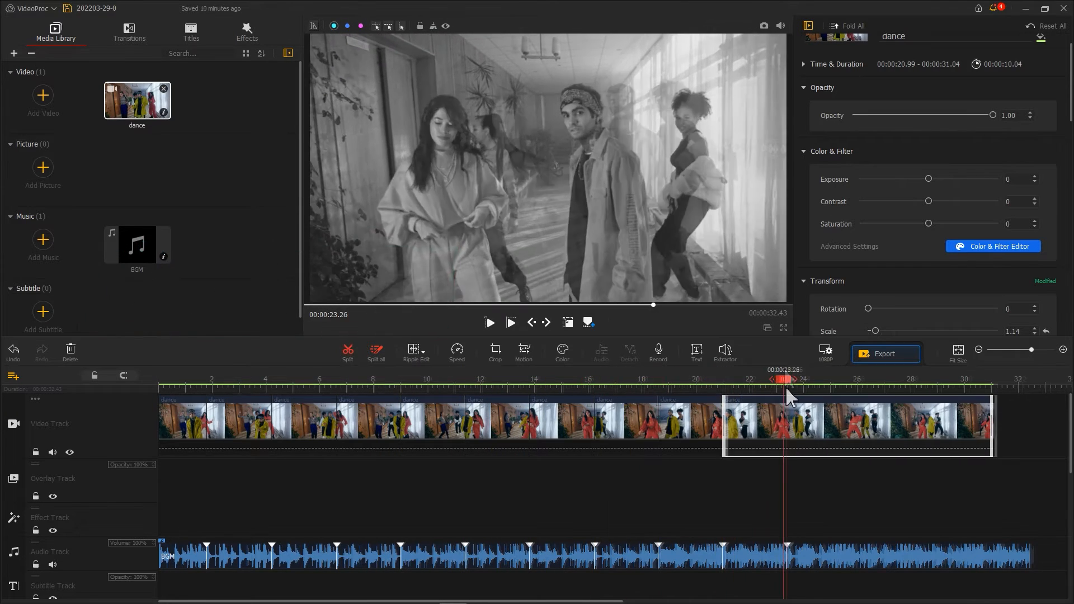
drag(787, 381, 139, 391)
key(space)
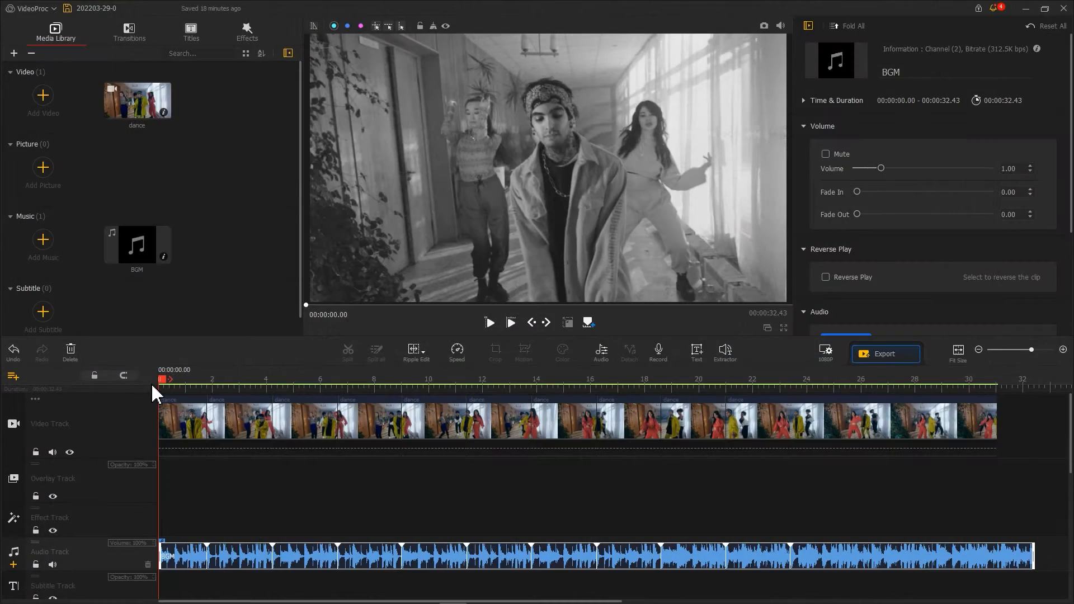
Partly restore the HSL red saturation of the second dance segment, set its magenta saturation to -47, and apply.
click(251, 416)
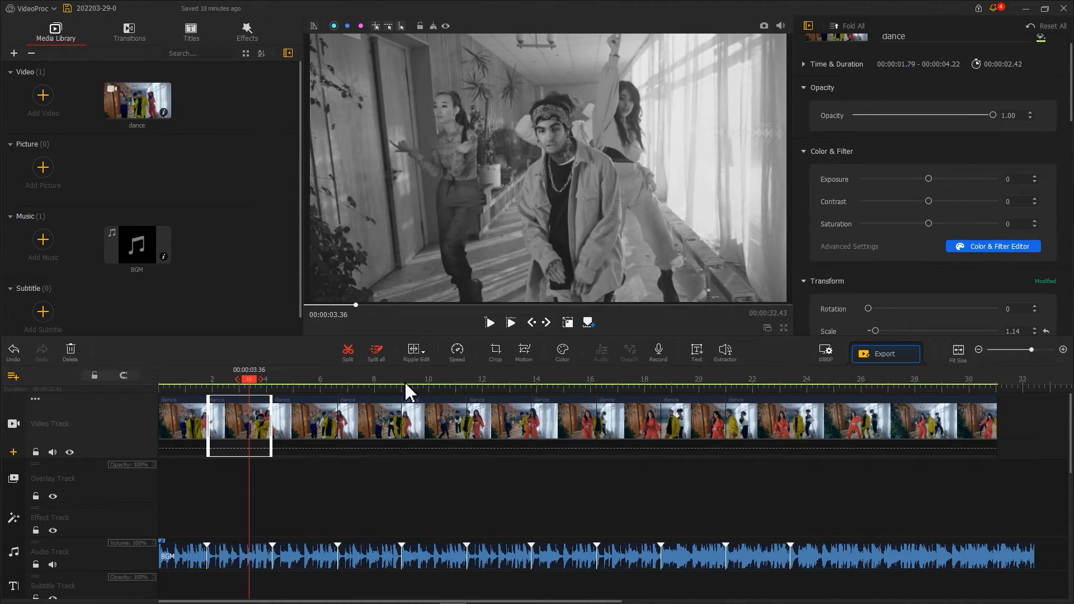
click(562, 350)
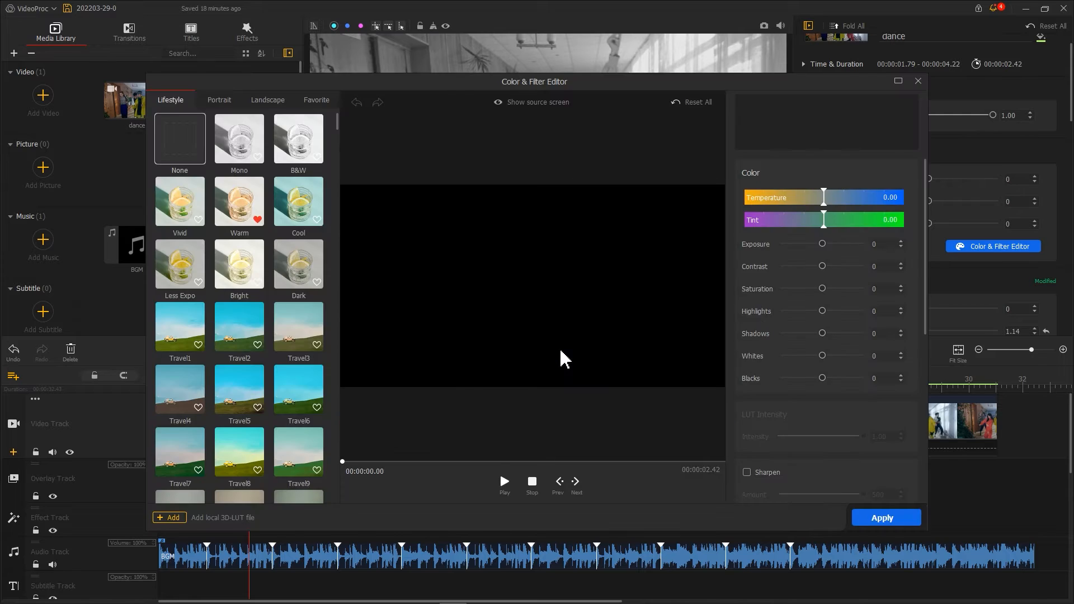
drag(927, 305, 933, 333)
drag(1001, 335, 1001, 483)
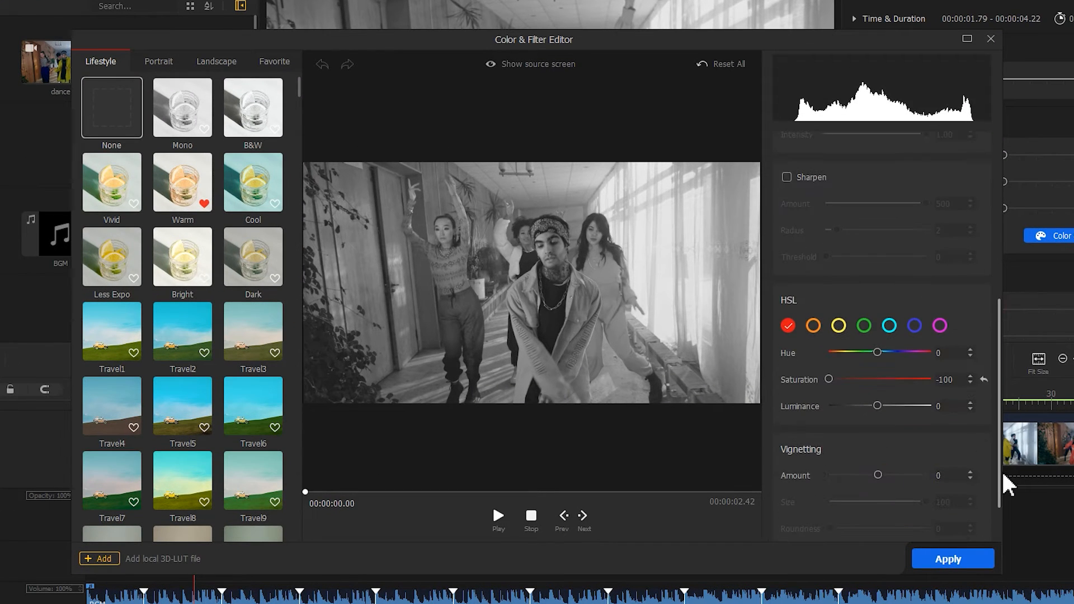
drag(838, 384, 864, 384)
click(939, 327)
drag(837, 388, 856, 392)
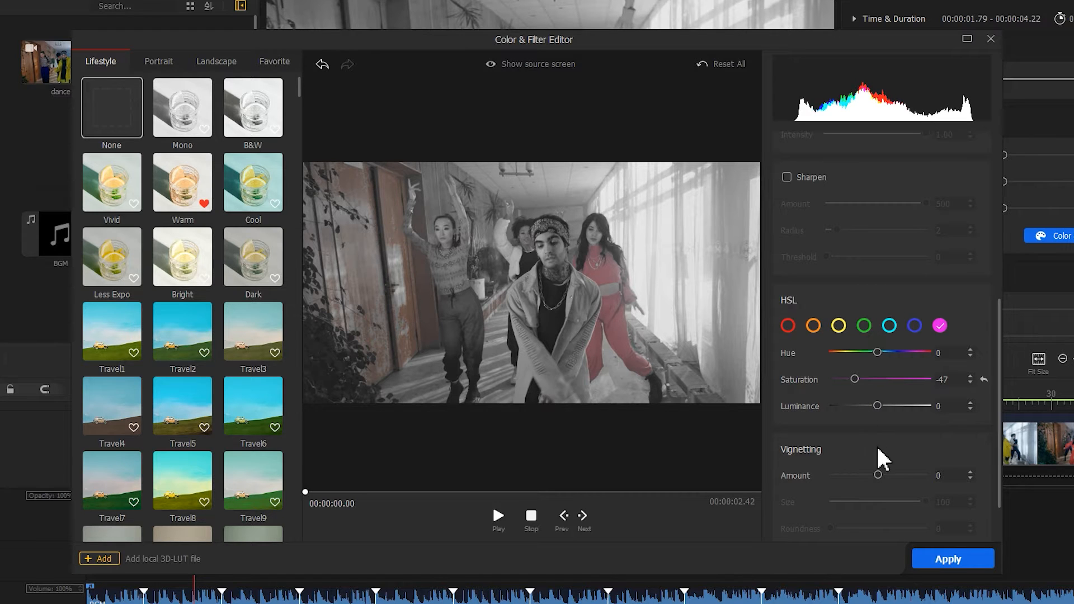
click(936, 561)
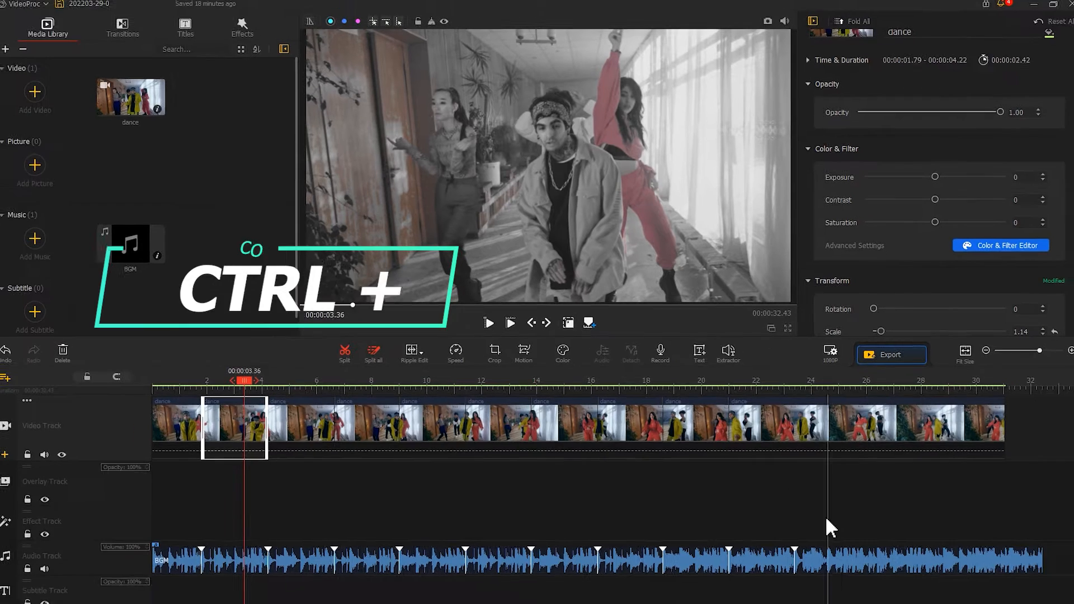
Copy the second dance segment and paste it on the overlay track at the first music marker.
key(ctrl+c)
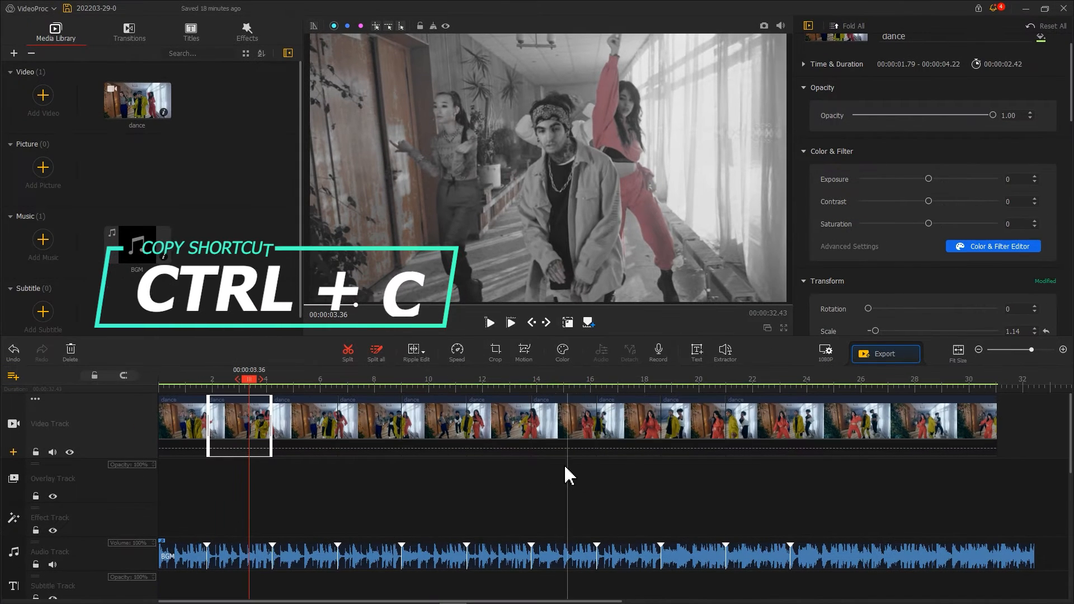
right_click(236, 432)
click(269, 565)
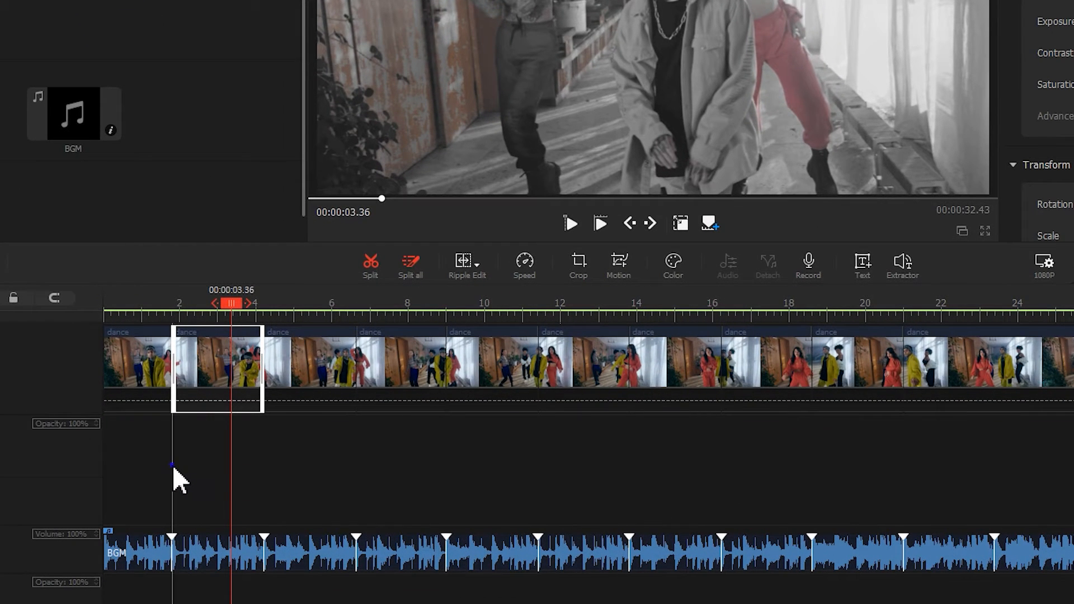
right_click(177, 471)
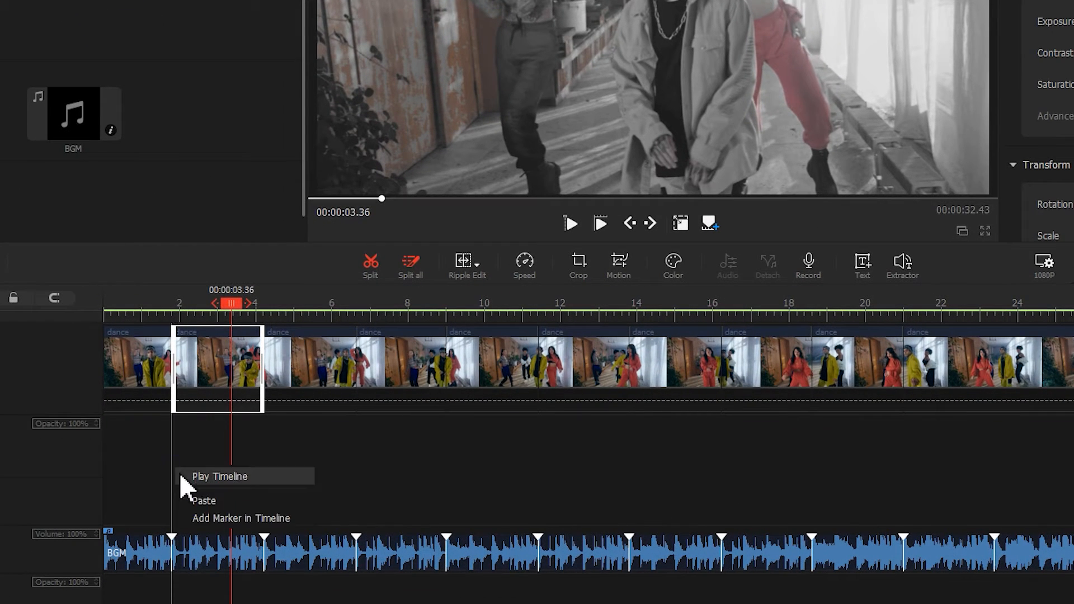
click(200, 500)
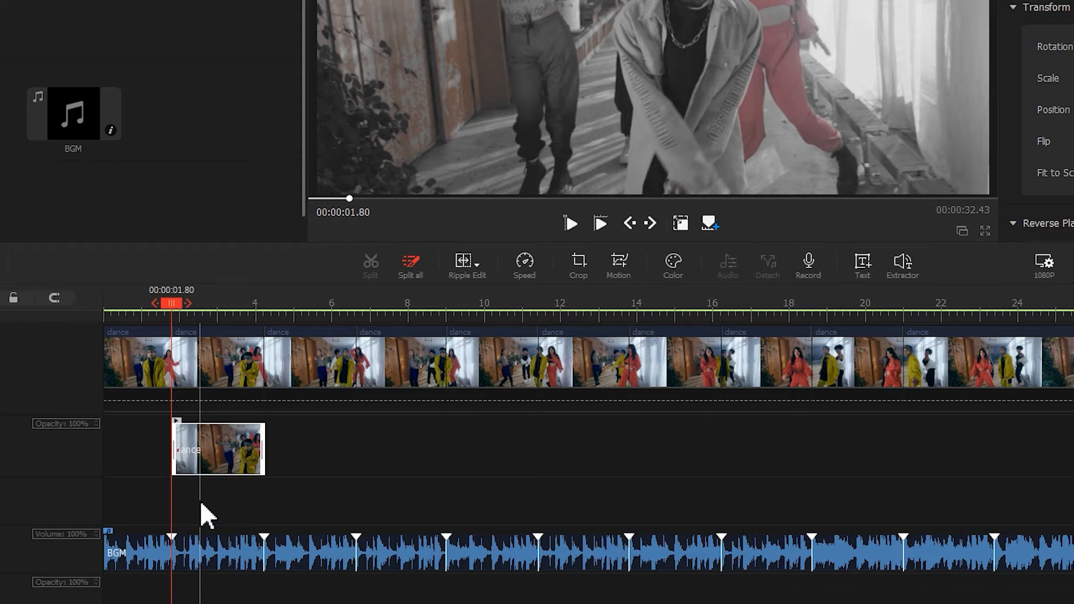
Crop the overlay clip to its right part around the woman in red, about 1853 by 2159, check the whole clip, and apply.
click(592, 276)
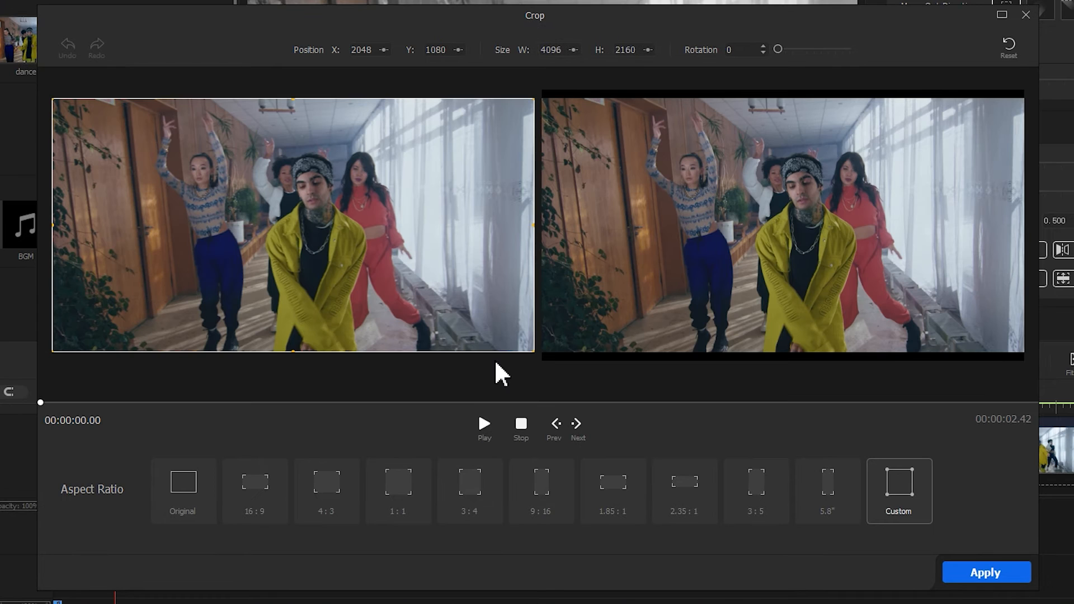
drag(52, 227, 318, 224)
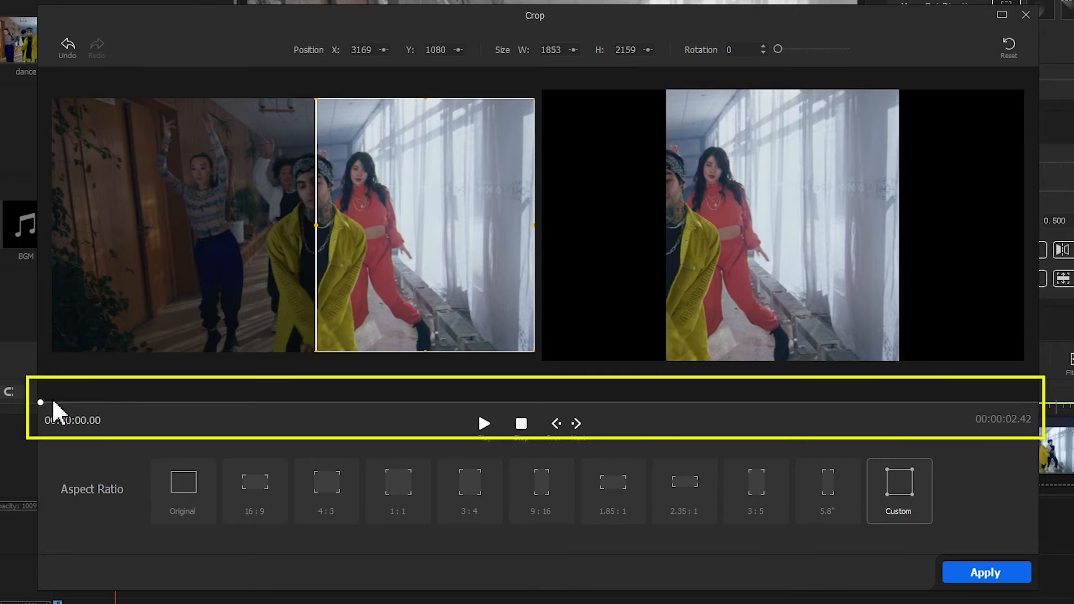
drag(42, 402, 1035, 404)
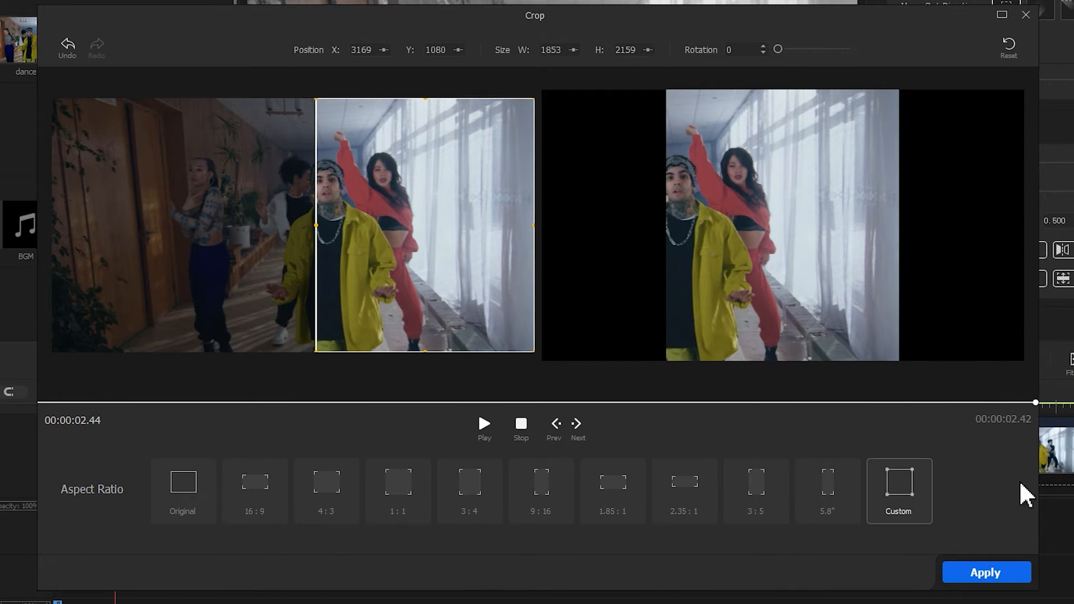
click(986, 573)
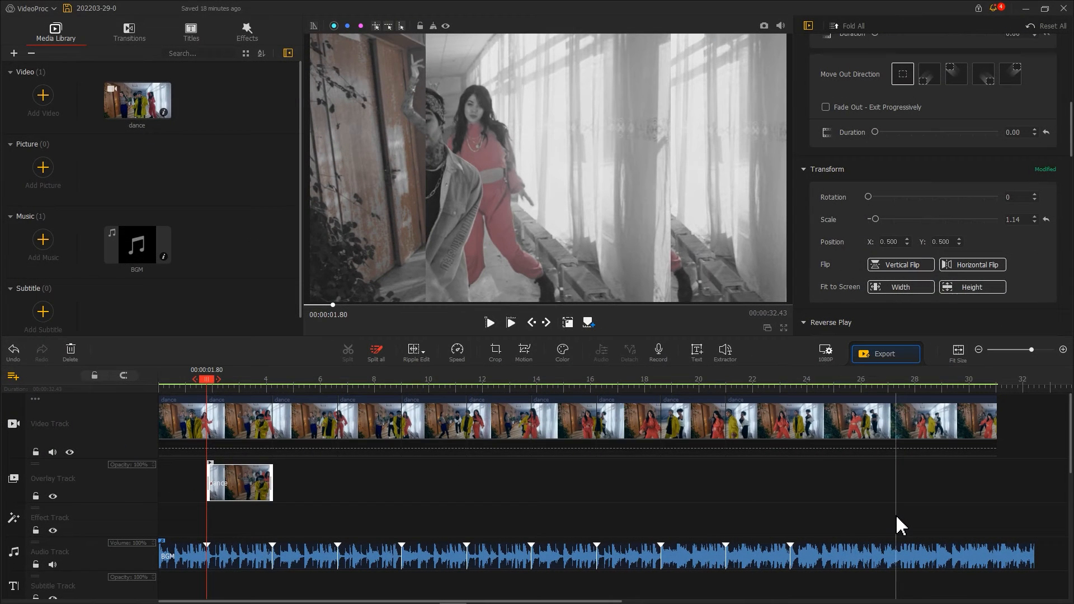
Fit the overlay clip to the screen height and move it right until it lines up with the video beneath.
click(591, 205)
click(975, 287)
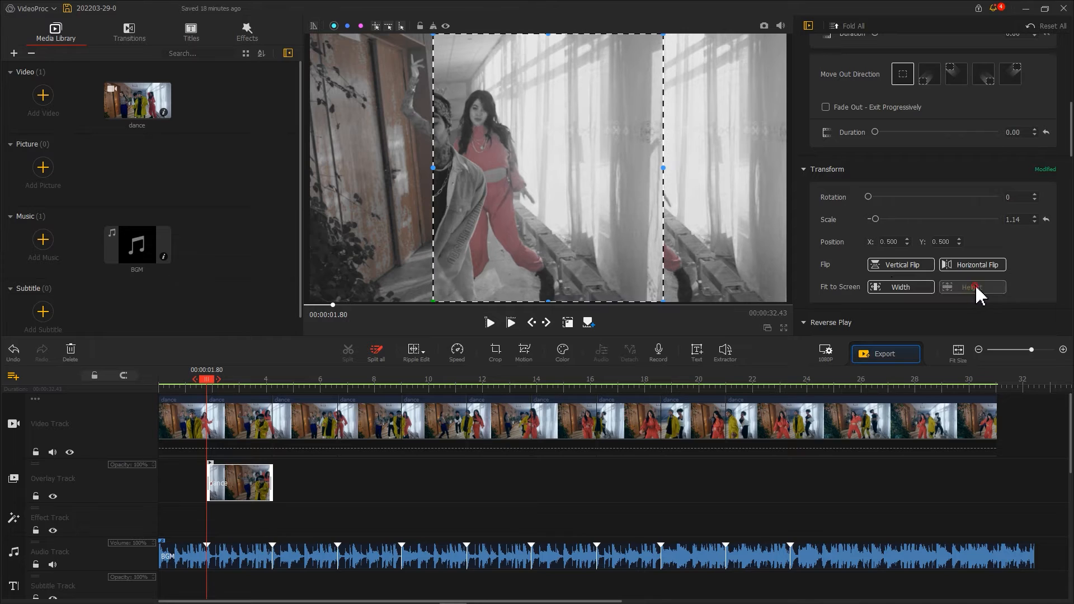
drag(599, 214, 735, 205)
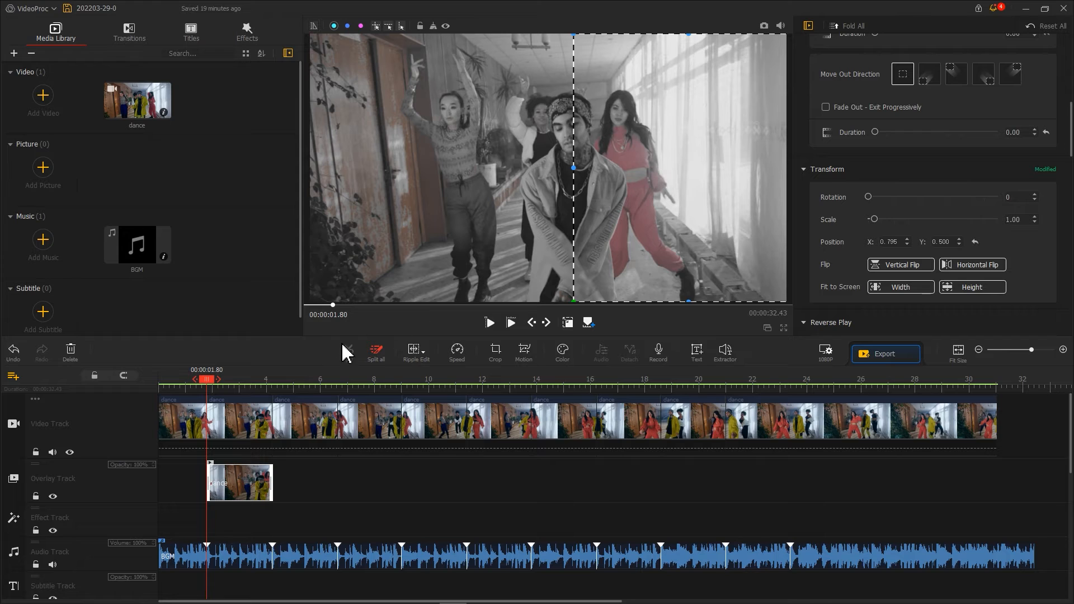
Remove the colour from the second dance segment on the video track by setting its HSL red and magenta saturation to -100, and apply.
click(238, 420)
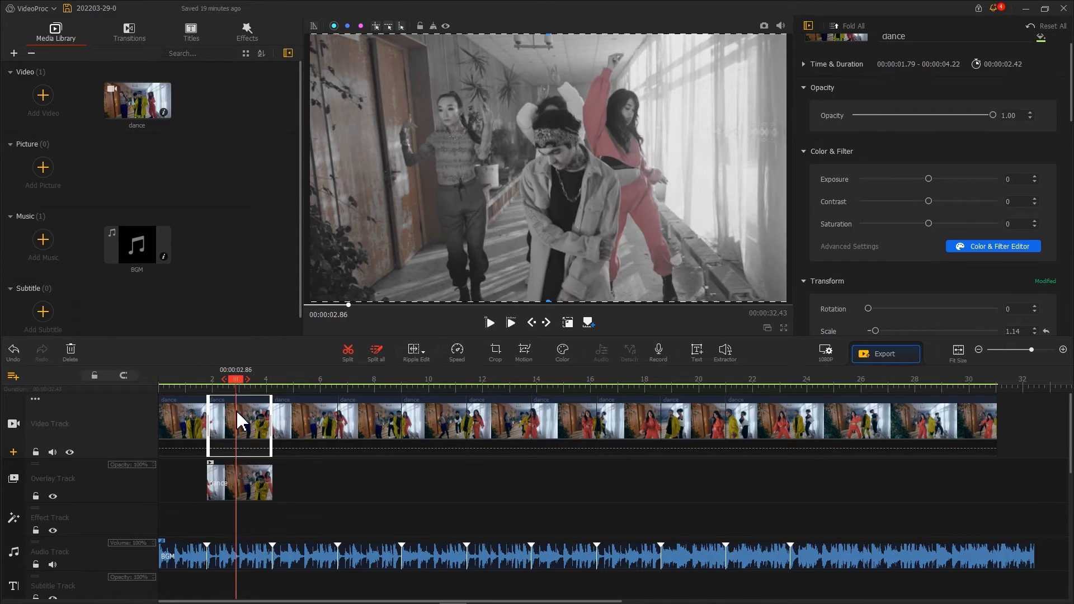
click(562, 352)
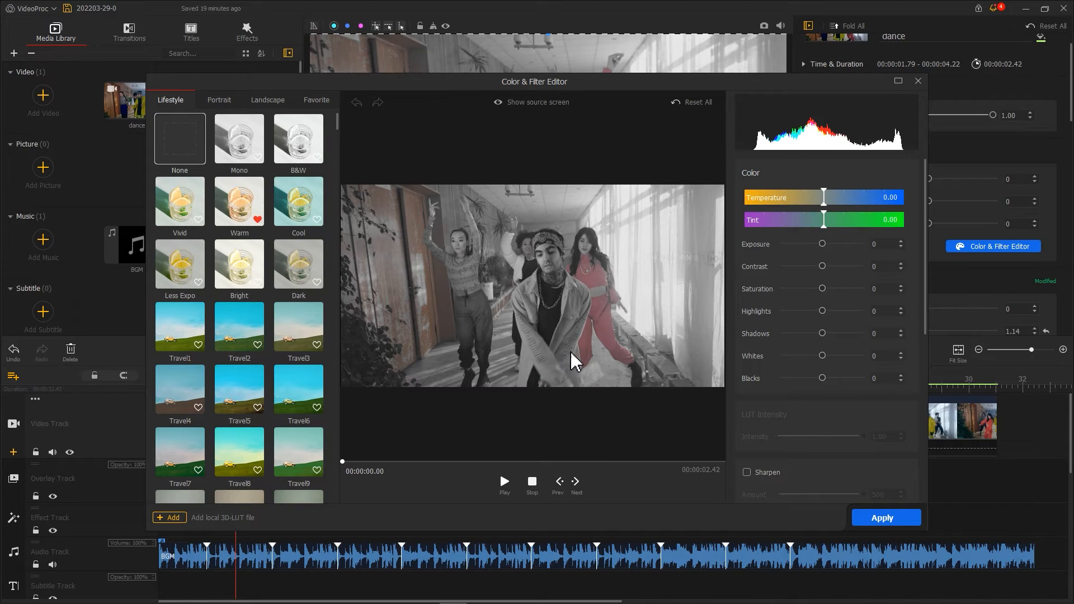
drag(925, 291, 943, 425)
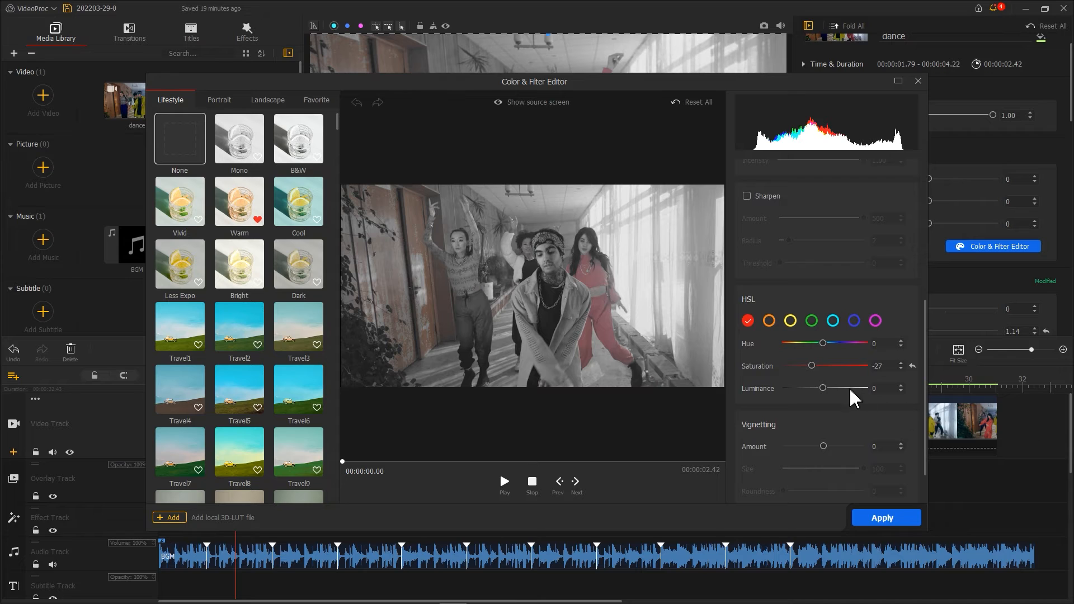
drag(818, 368, 782, 370)
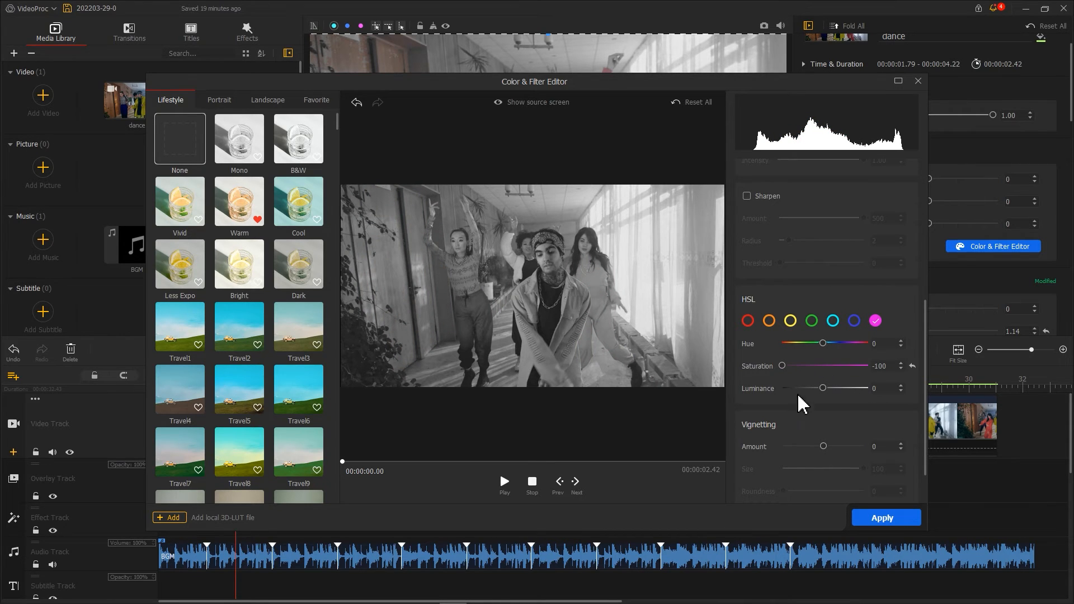
click(861, 520)
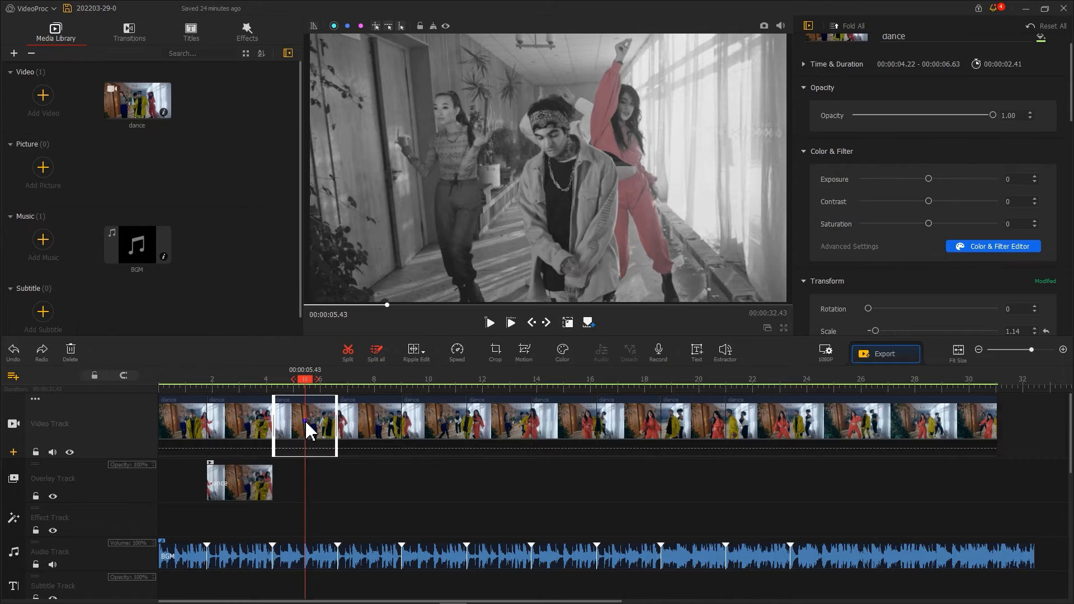
Place a copy of the third dance segment on the overlay track at the second music marker and set its HSL yellow saturation to 47.
drag(308, 433, 293, 503)
click(563, 351)
scroll(786, 369, down, 5)
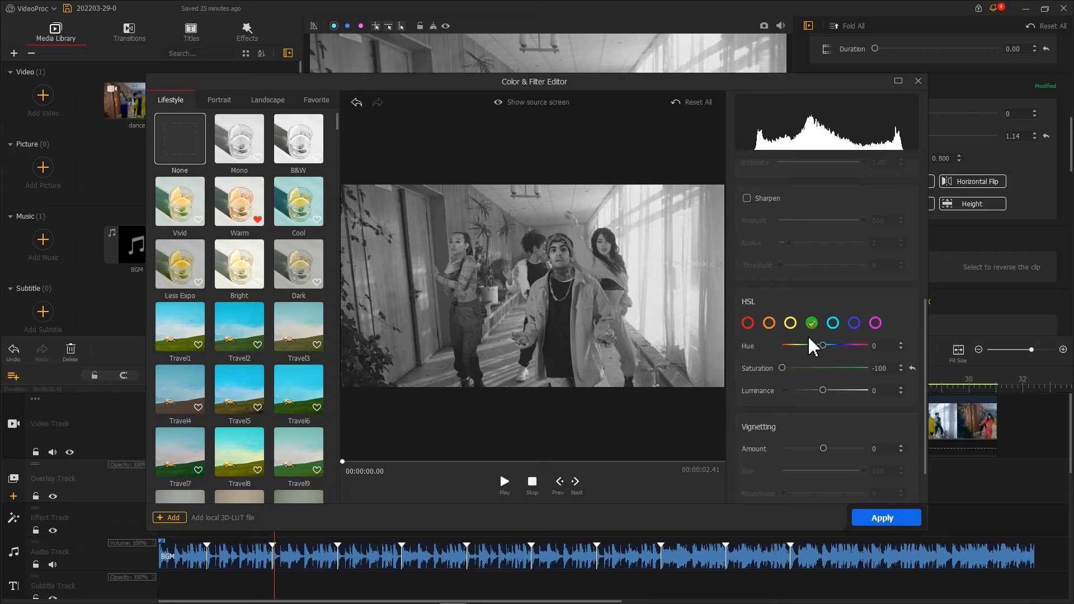
click(791, 323)
drag(824, 368, 826, 367)
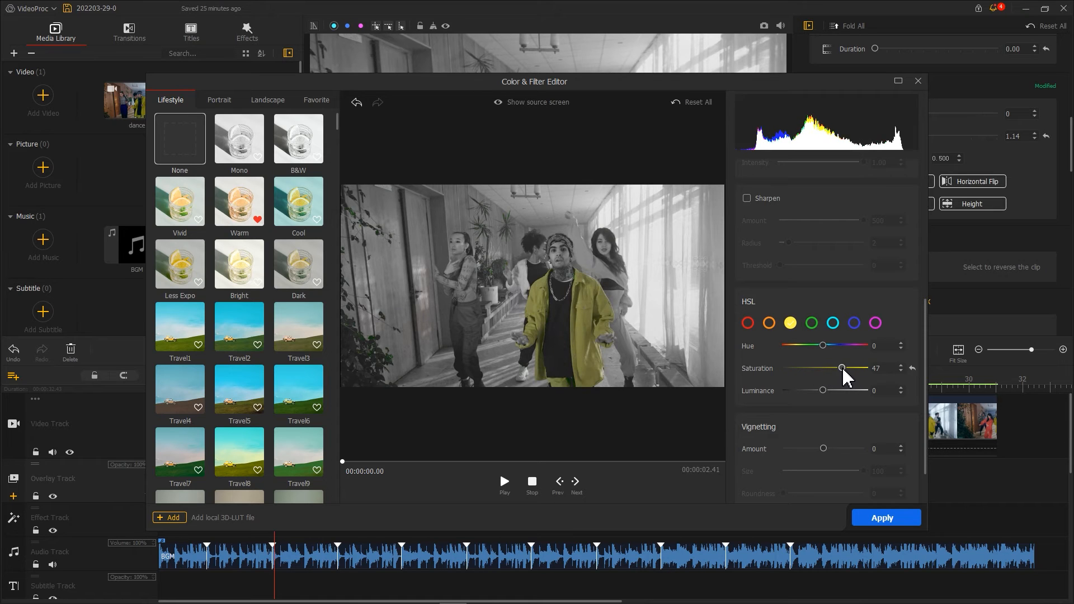
click(883, 518)
Crop the new overlay clip to about 1525 by 2159 around the man in yellow, apply, and move it right over the matching video.
click(492, 363)
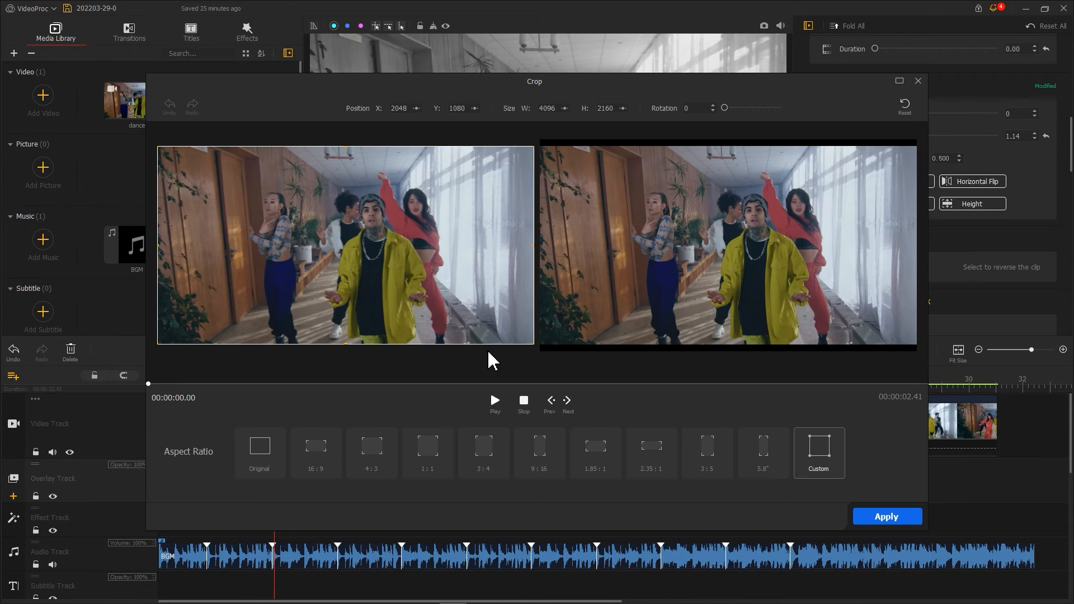
drag(158, 247, 299, 246)
drag(534, 246, 449, 249)
drag(148, 384, 869, 386)
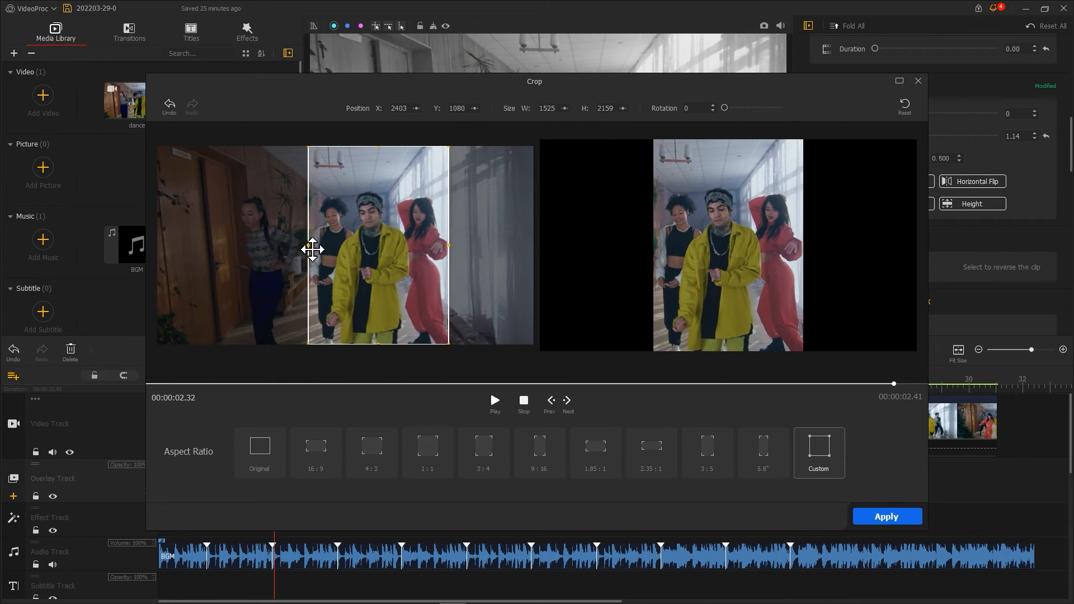
click(887, 516)
drag(563, 174, 610, 174)
Restore the HSL blue saturation of the fifth dance segment on the video track, set its cyan saturation to -36, and apply.
click(423, 417)
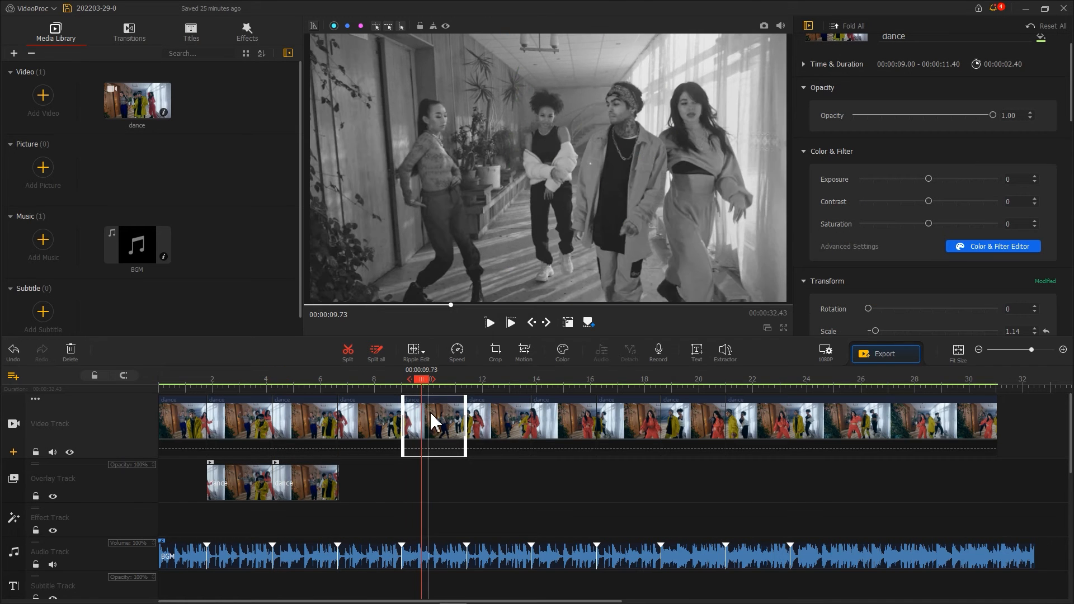
click(994, 249)
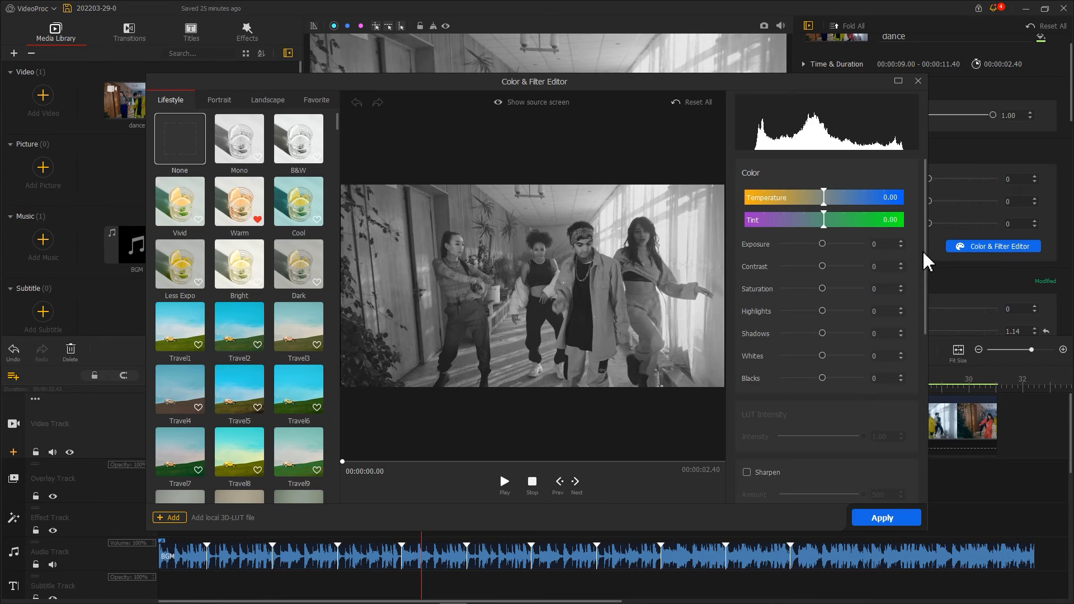
scroll(922, 372, down, 1)
click(854, 328)
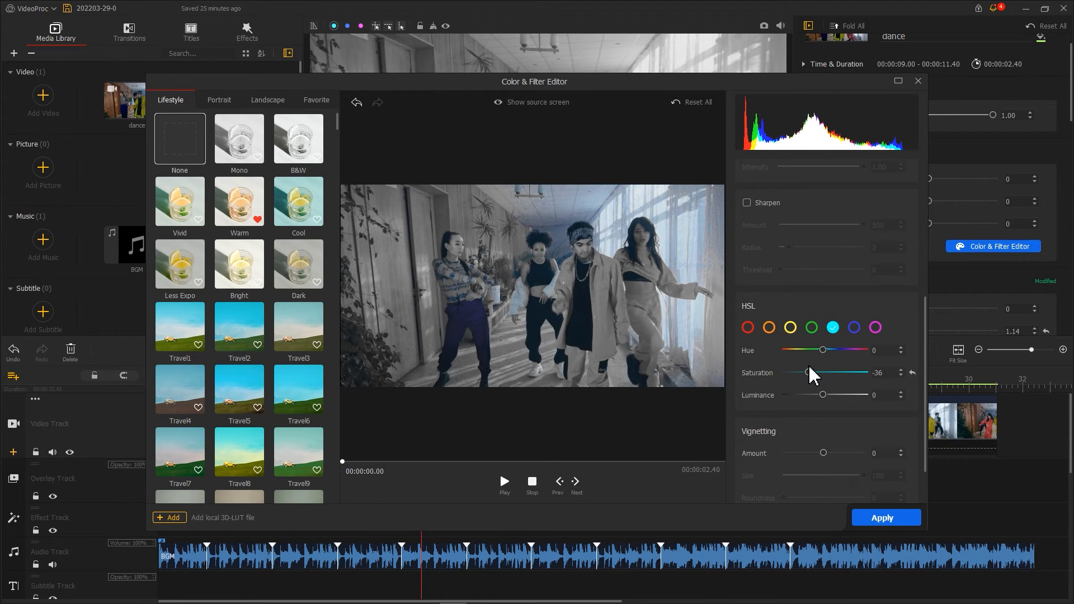
click(874, 519)
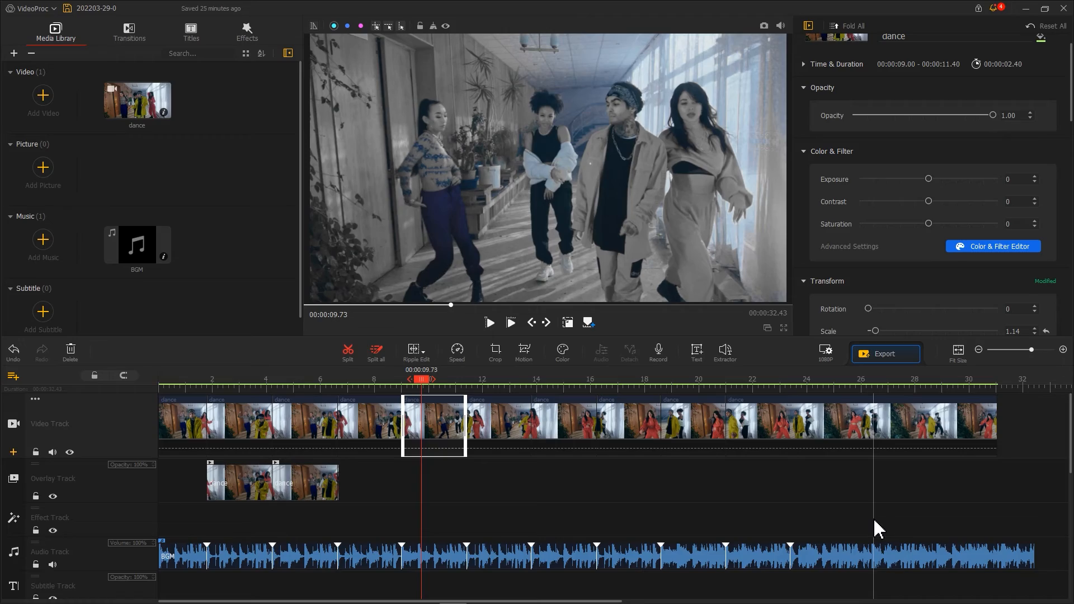